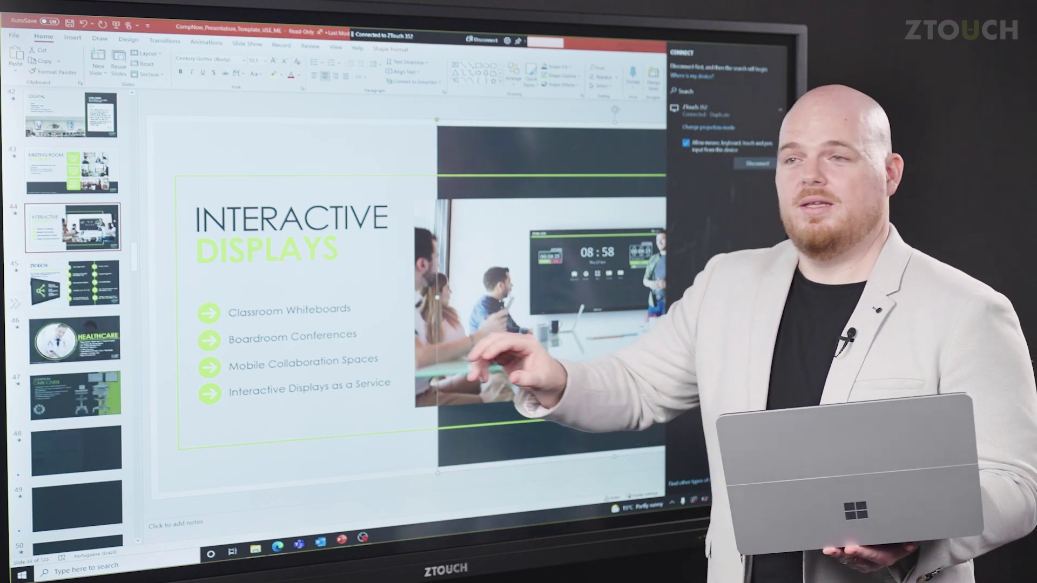
left_click(73, 170)
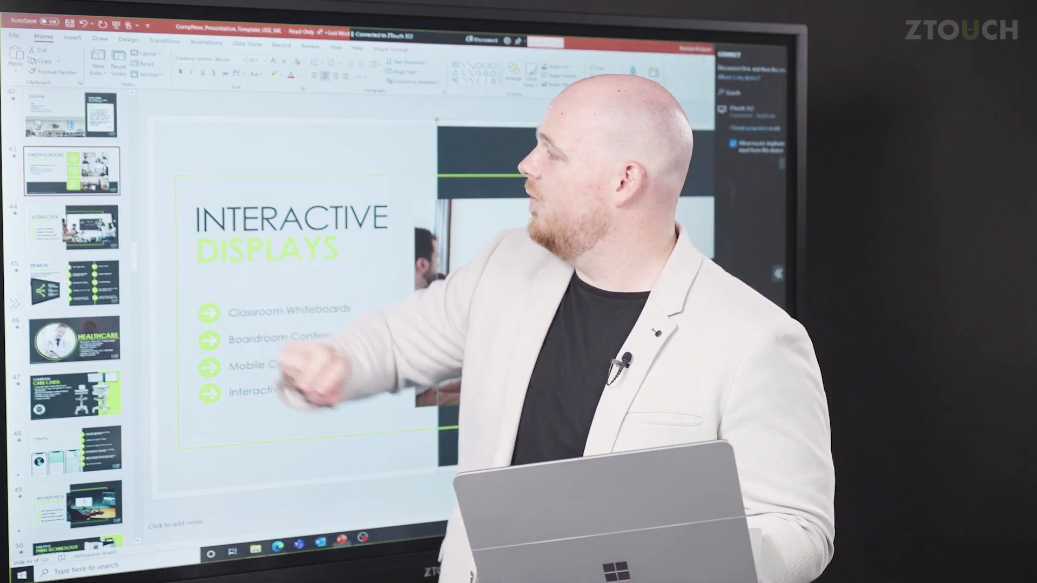